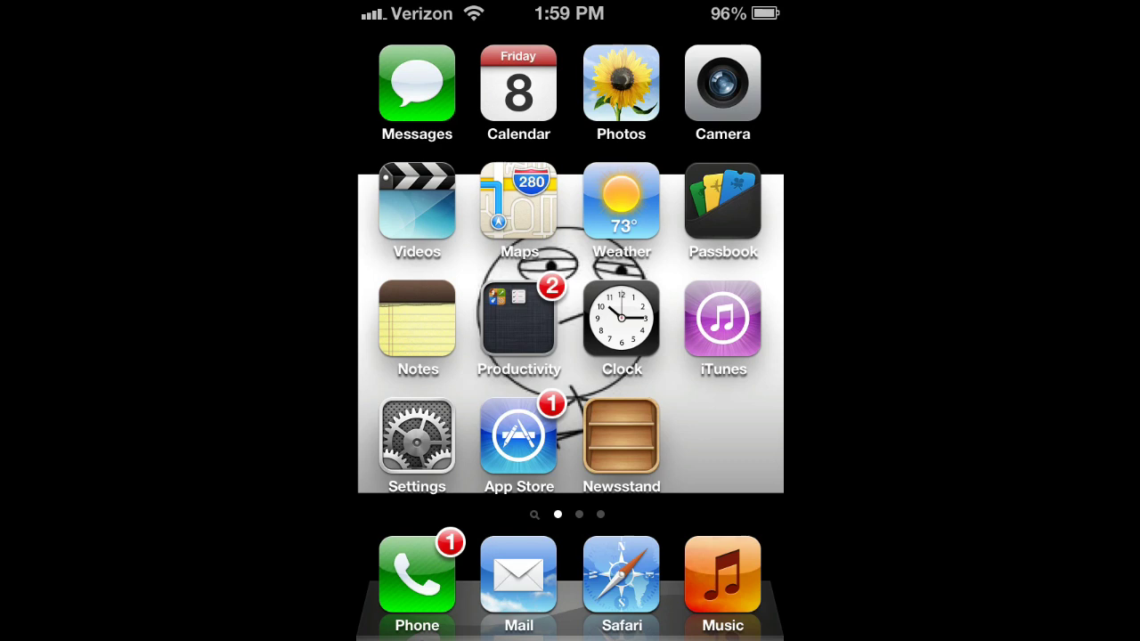
Swipe to the third home page, briefly try AppCloning, dismiss its mismatch alert, and go home
{"action": "left_click_drag", "start_coordinate": [677, 330], "coordinate": [445, 329]}
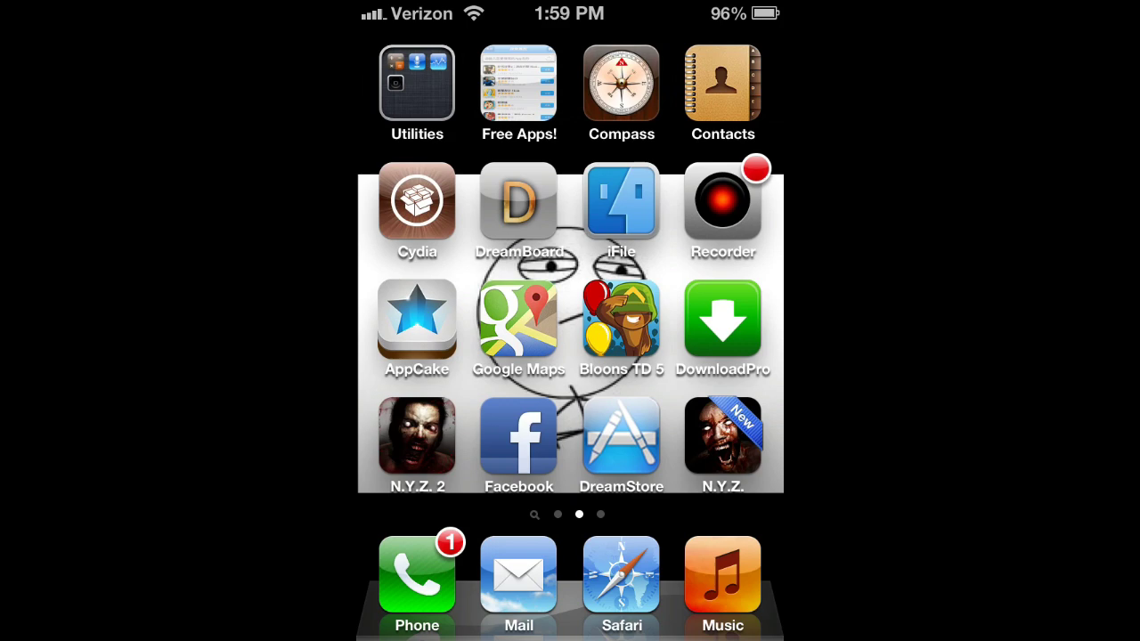
{"action": "left_click_drag", "start_coordinate": [676, 330], "coordinate": [445, 329]}
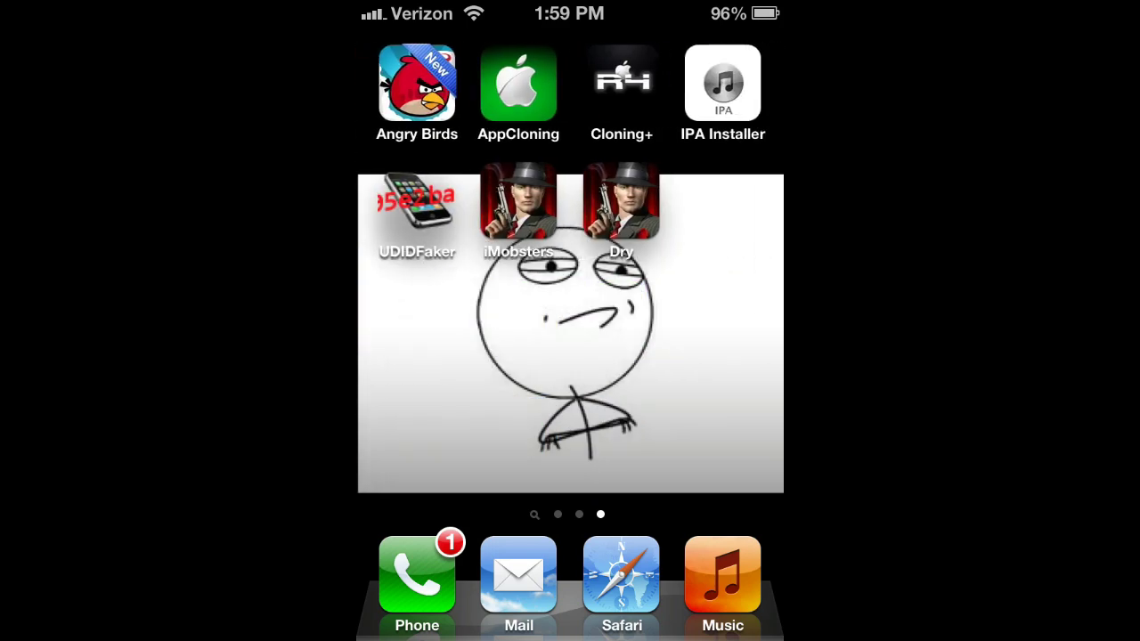
{"action": "left_click", "coordinate": [518, 83]}
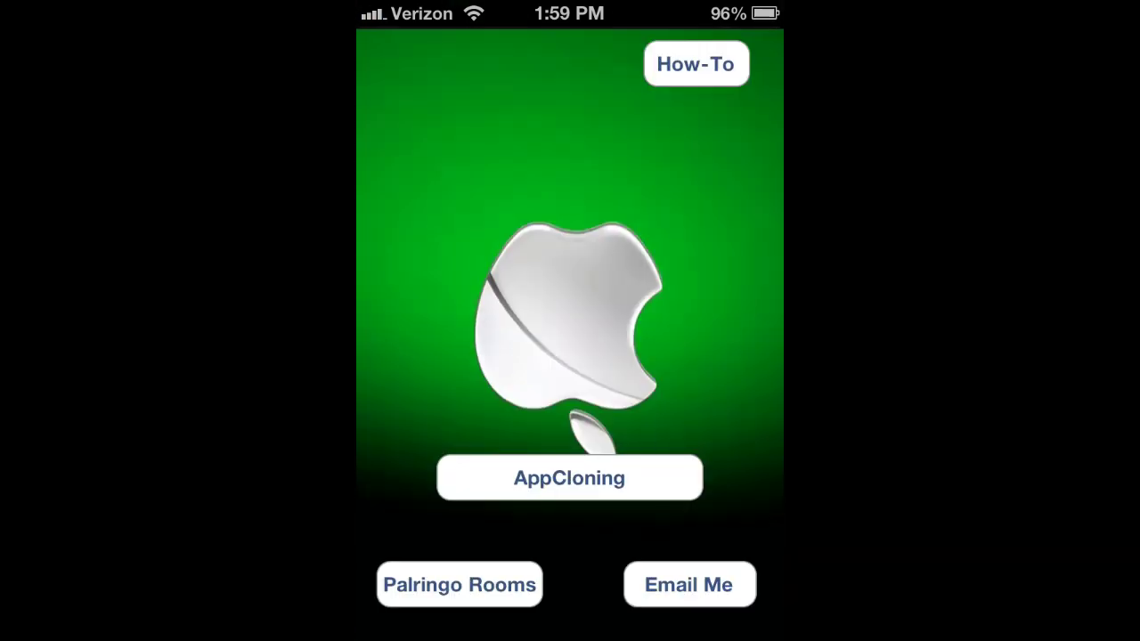
{"action": "left_click", "coordinate": [622, 495]}
{"action": "left_click", "coordinate": [567, 389]}
{"action": "key", "text": "Home"}
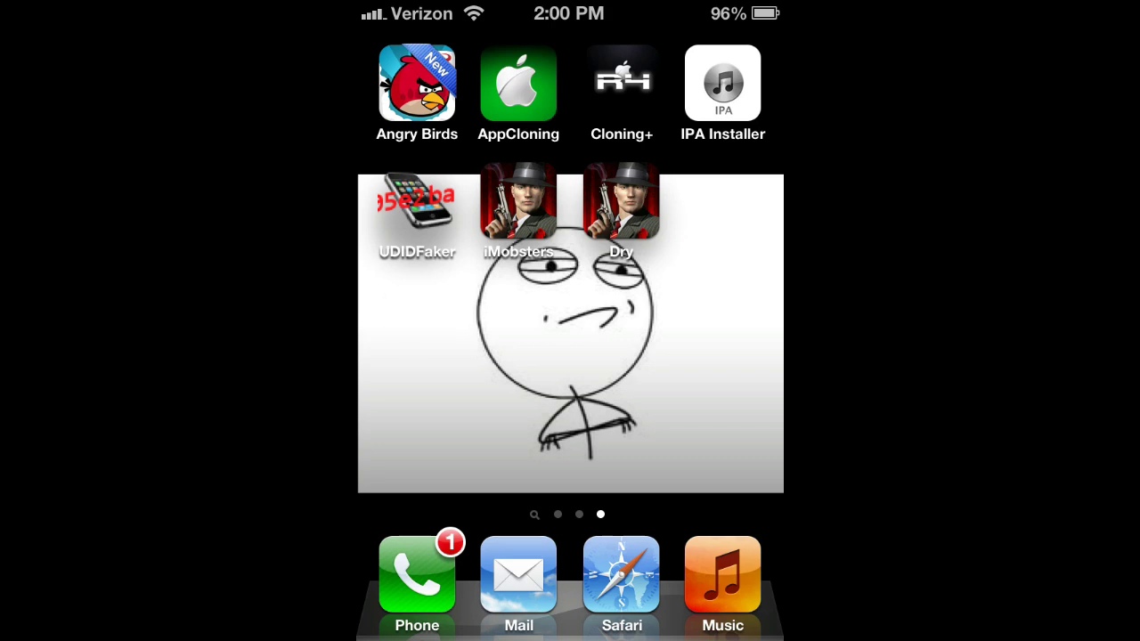
Launch Cloning+, start Appcloning past the warning, and pick an app to clone
{"action": "left_click", "coordinate": [519, 85]}
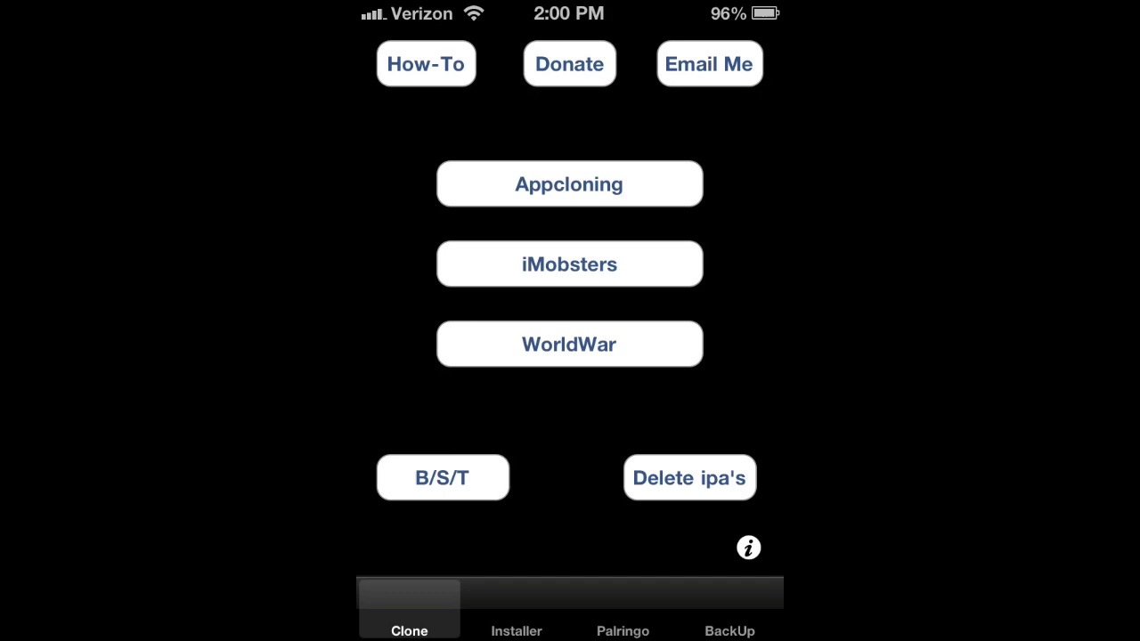
{"action": "left_click", "coordinate": [644, 189]}
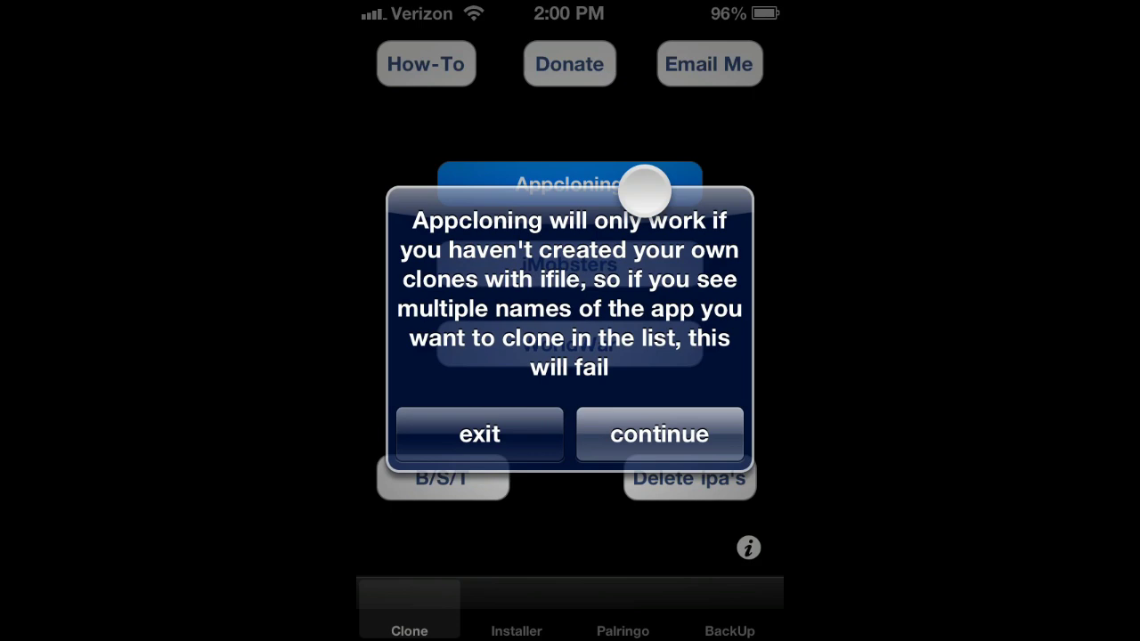
{"action": "left_click", "coordinate": [682, 429]}
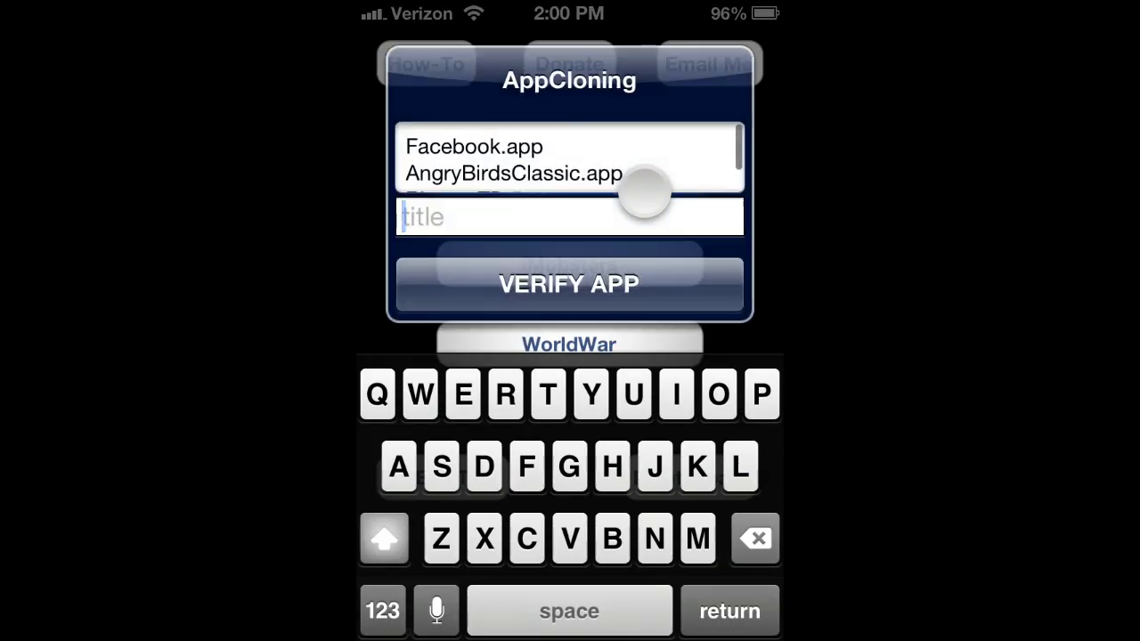
{"action": "left_click", "coordinate": [544, 165]}
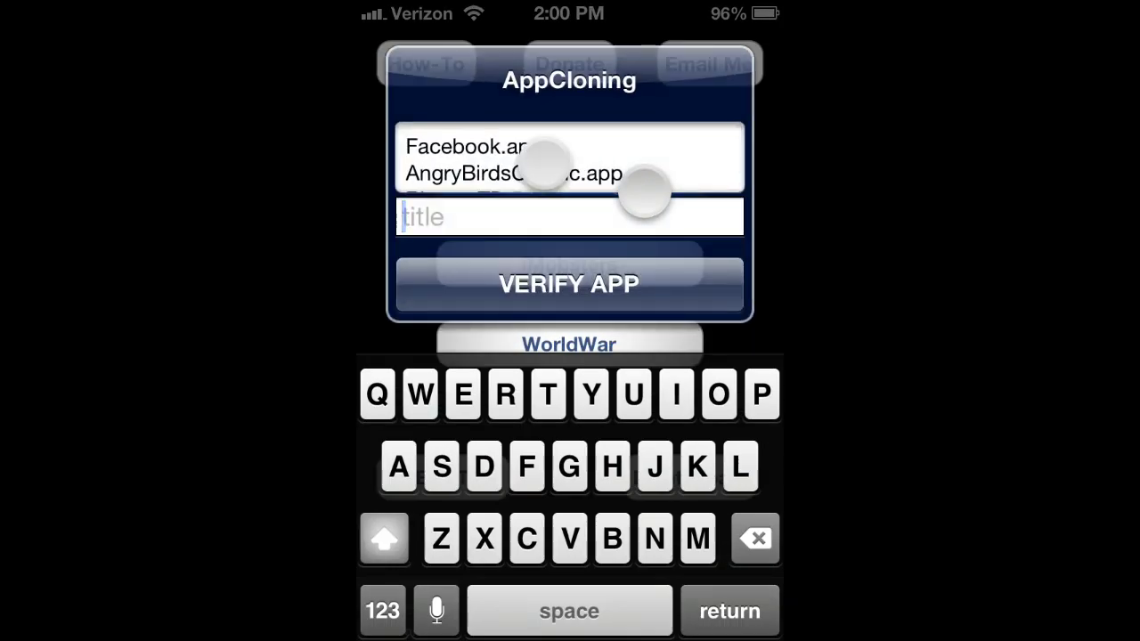
{"action": "left_click_drag", "start_coordinate": [544, 165], "coordinate": [543, 93]}
{"action": "left_click_drag", "start_coordinate": [517, 168], "coordinate": [580, 107]}
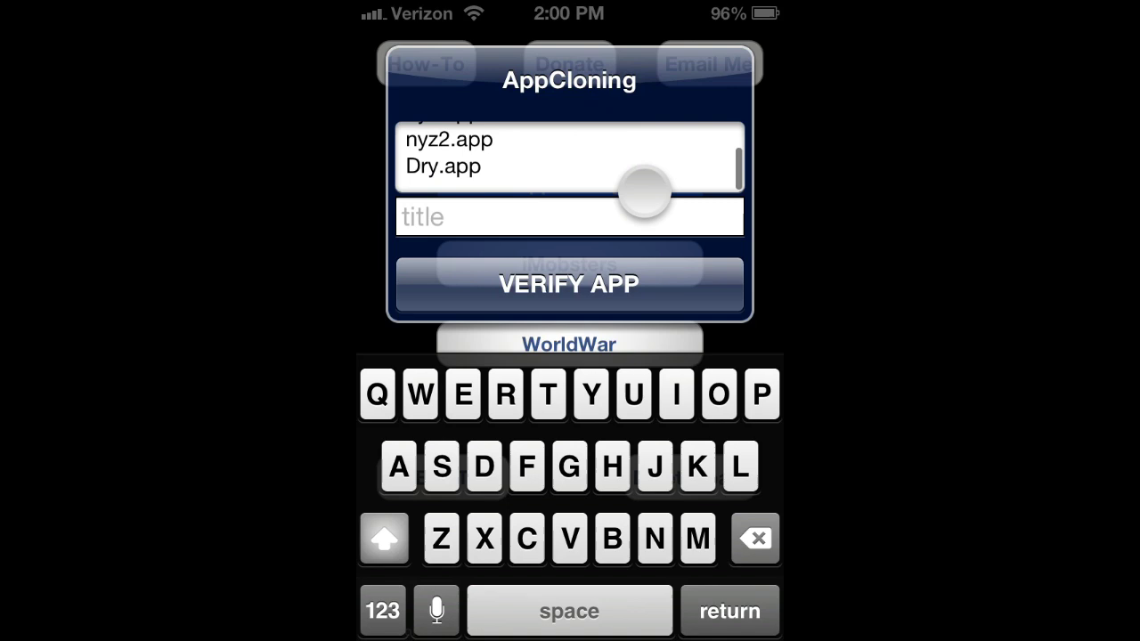
{"action": "mouse_move", "coordinate": [534, 157]}
{"action": "left_mouse_down"}
{"action": "mouse_move", "coordinate": [542, 199]}
{"action": "mouse_move", "coordinate": [574, 183]}
{"action": "left_mouse_up"}
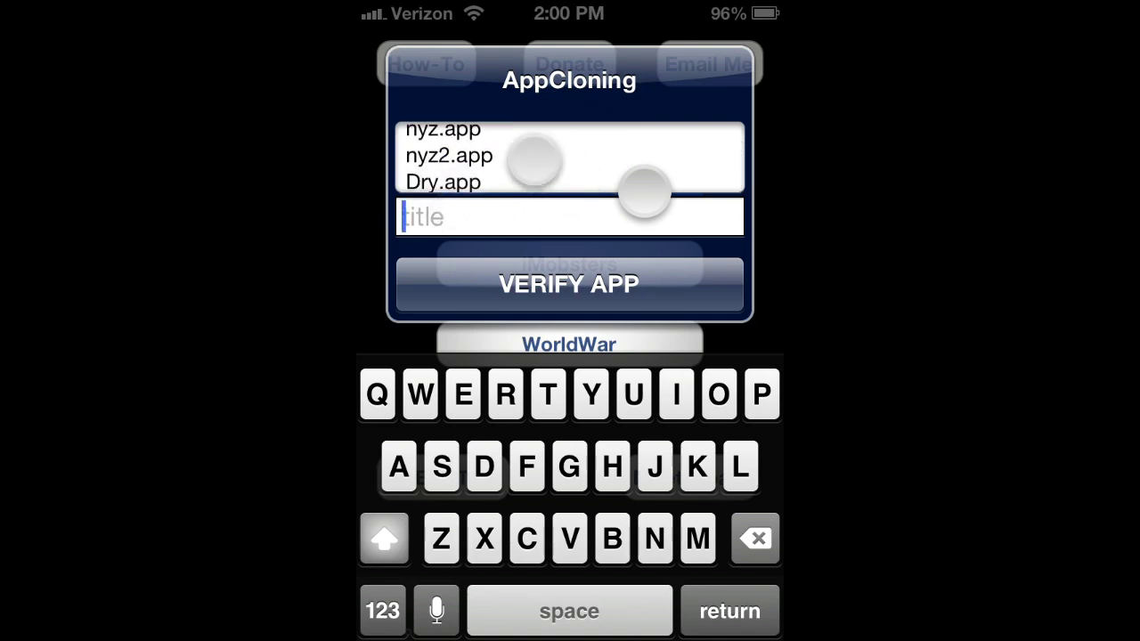
{"action": "mouse_move", "coordinate": [534, 161]}
{"action": "left_mouse_down"}
{"action": "mouse_move", "coordinate": [508, 204]}
{"action": "mouse_move", "coordinate": [514, 234]}
{"action": "left_mouse_up"}
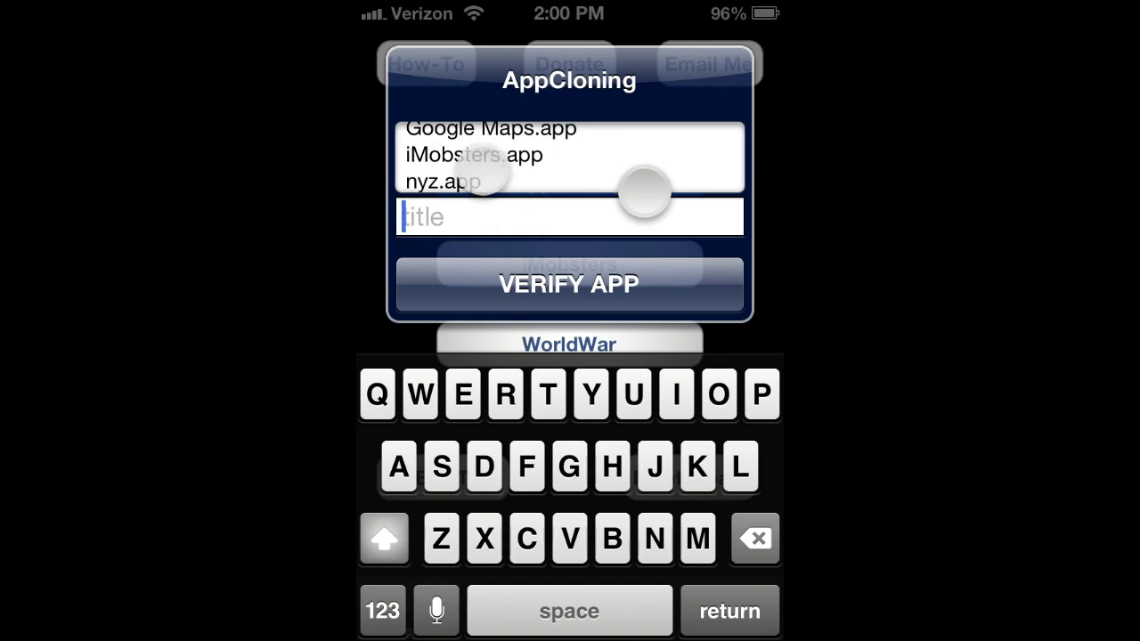
{"action": "mouse_move", "coordinate": [479, 174]}
{"action": "left_mouse_down"}
{"action": "mouse_move", "coordinate": [585, 184]}
{"action": "mouse_move", "coordinate": [590, 219]}
{"action": "mouse_move", "coordinate": [538, 187]}
{"action": "mouse_move", "coordinate": [553, 223]}
{"action": "left_mouse_up"}
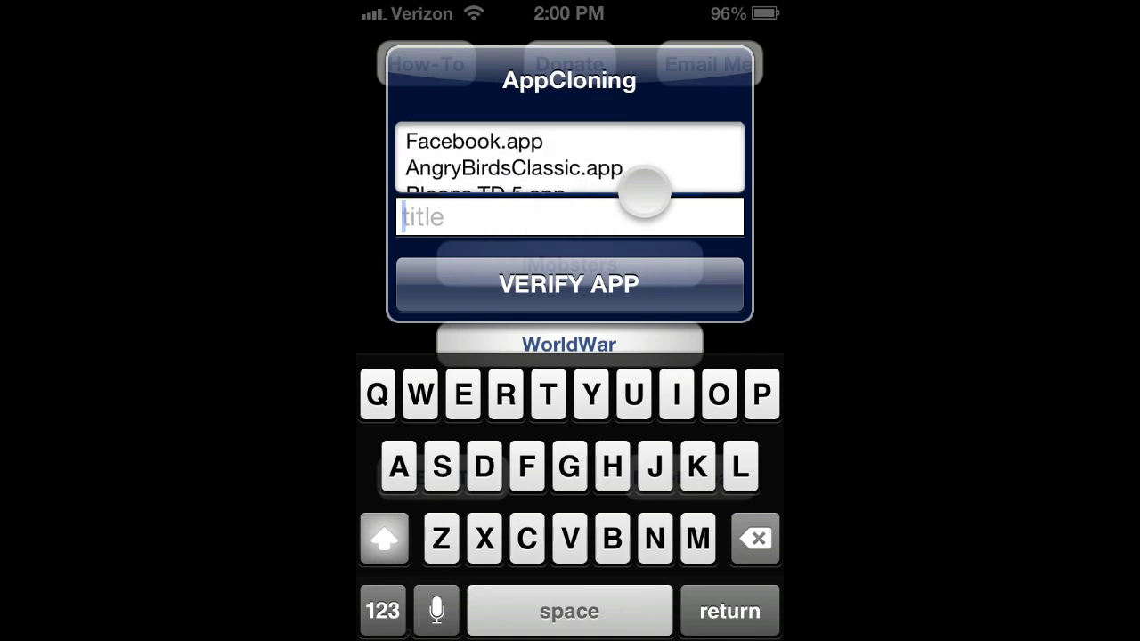
Verify the chosen app, then dismiss the mismatch alert and the reappearing warning
{"action": "left_click", "coordinate": [644, 189]}
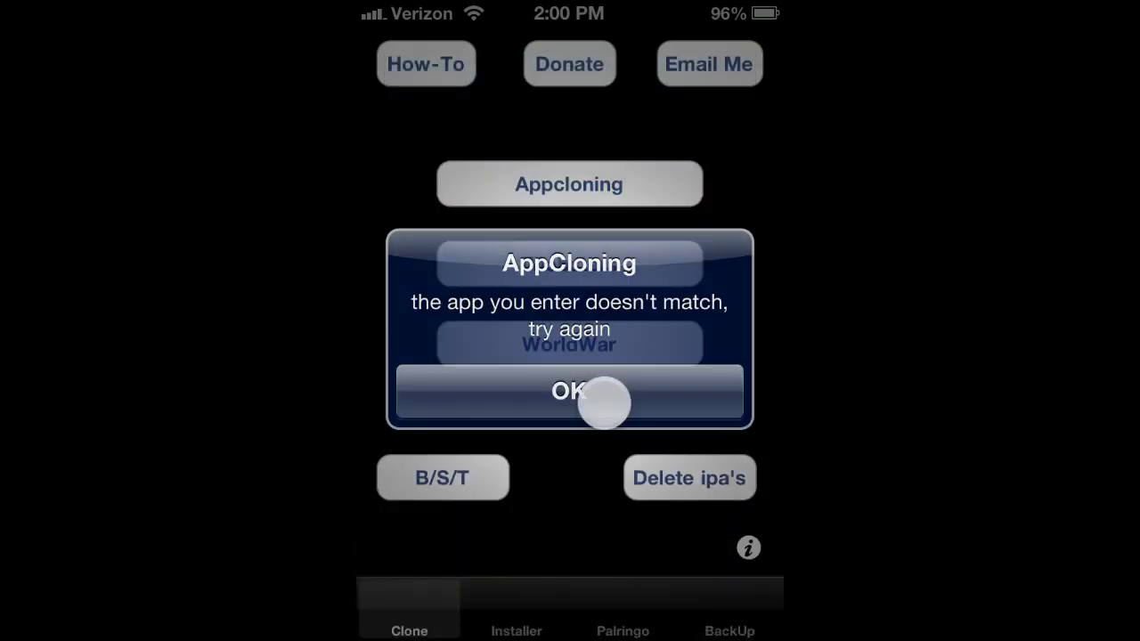
{"action": "left_click", "coordinate": [604, 402]}
{"action": "left_click", "coordinate": [569, 185]}
{"action": "left_click", "coordinate": [495, 436]}
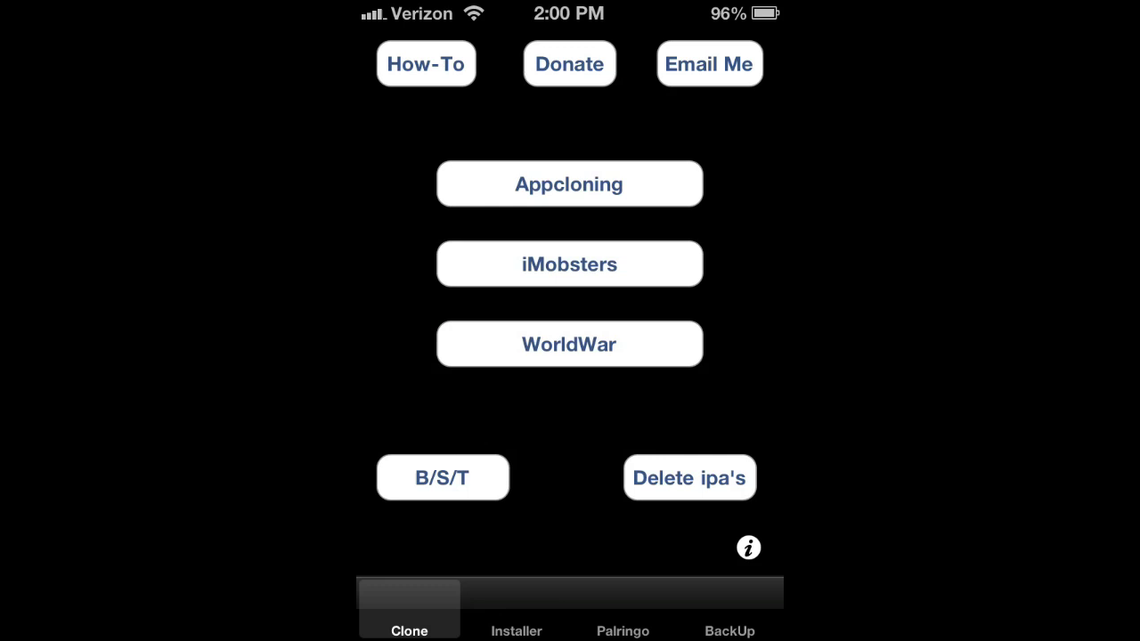
Open the Installer tab and delete app.txt from the clone file list
{"action": "left_click", "coordinate": [382, 282]}
{"action": "left_click", "coordinate": [365, 381]}
{"action": "left_click", "coordinate": [735, 186]}
{"action": "left_click", "coordinate": [515, 614]}
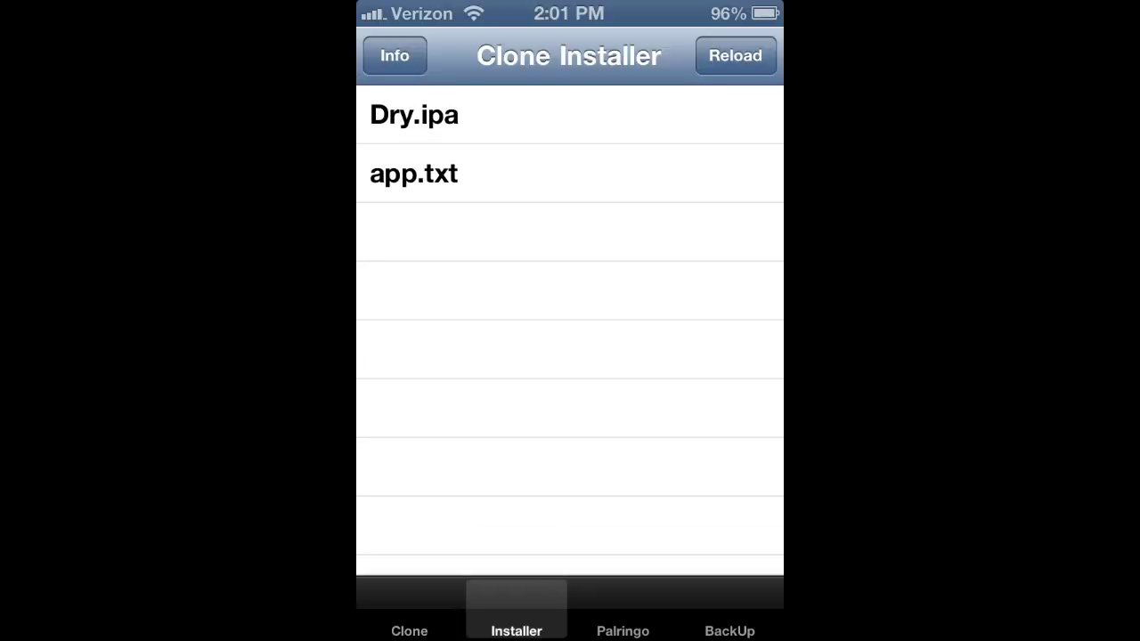
{"action": "left_click_drag", "start_coordinate": [565, 180], "coordinate": [583, 181]}
{"action": "left_click", "coordinate": [732, 173]}
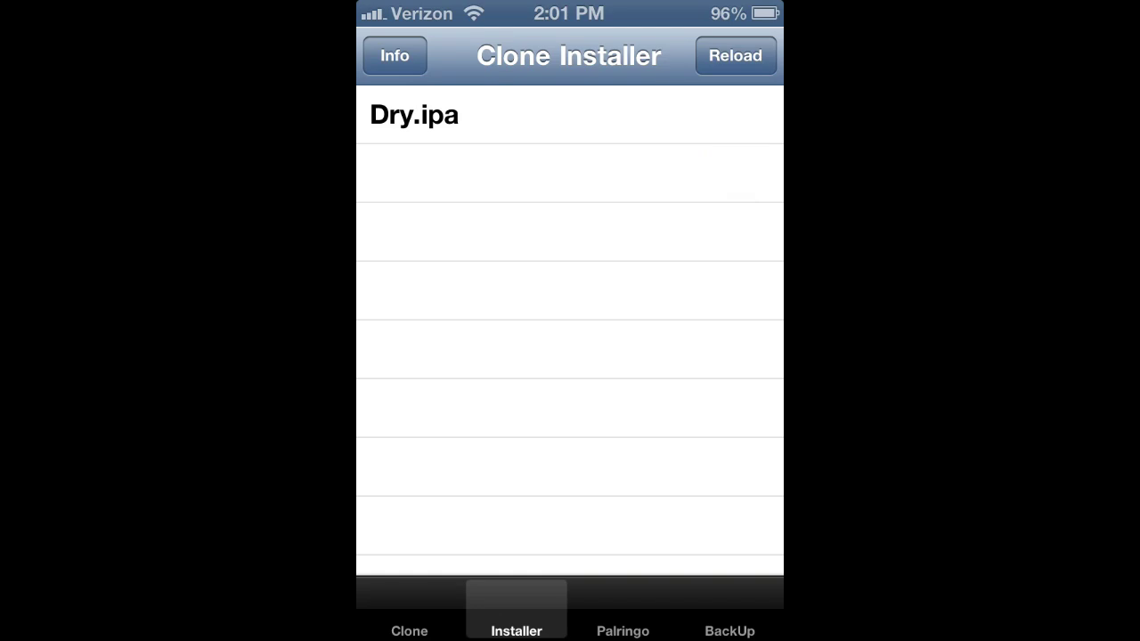
Reload the installer list so only Dry.ipa remains, then return to the home screen
{"action": "left_click", "coordinate": [736, 68]}
{"action": "left_click", "coordinate": [738, 65]}
{"action": "left_click_drag", "start_coordinate": [570, 265], "coordinate": [570, 279]}
{"action": "key", "text": "Home"}
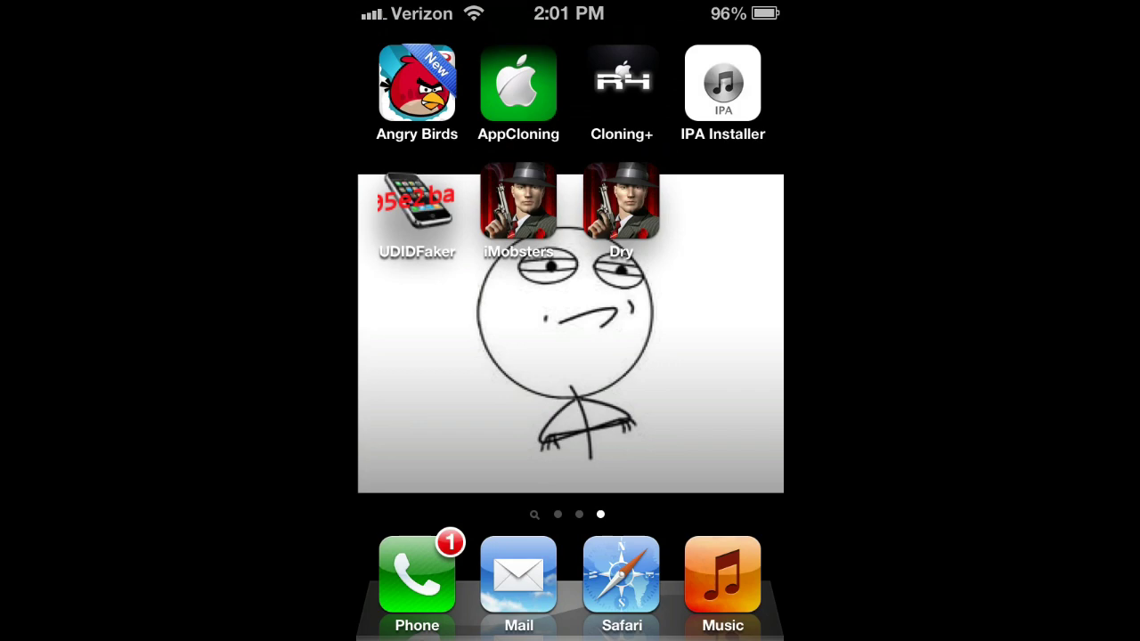
Open UDIDFaker, scroll down to Dry, and view its UDID settings
{"action": "left_click", "coordinate": [416, 207]}
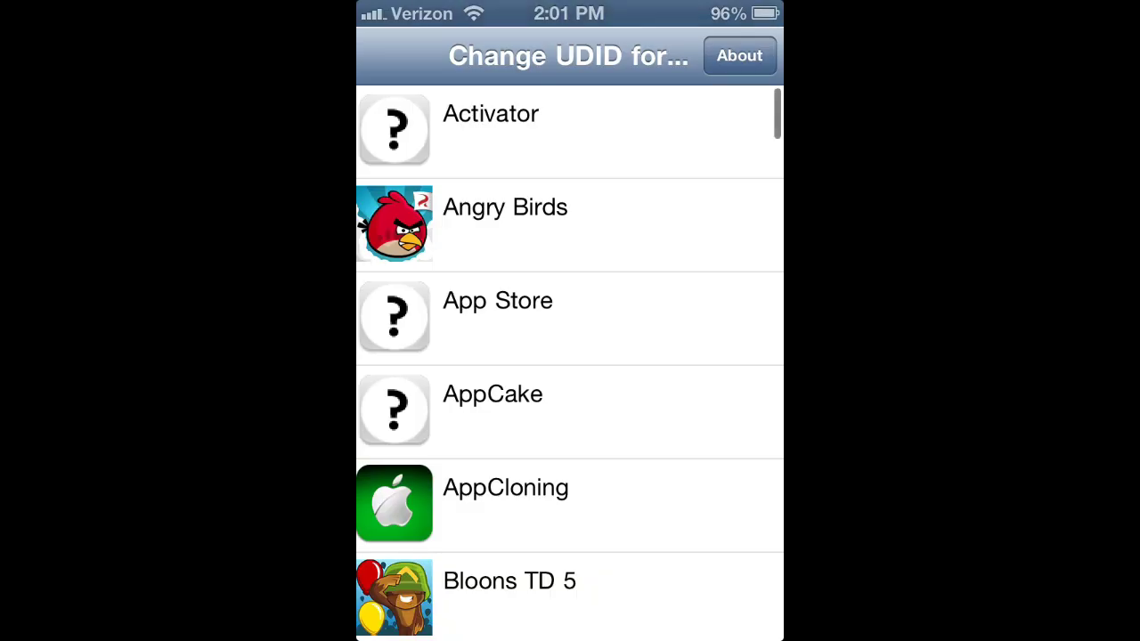
{"action": "left_click_drag", "start_coordinate": [626, 454], "coordinate": [626, 362]}
{"action": "left_click_drag", "start_coordinate": [632, 463], "coordinate": [632, 321]}
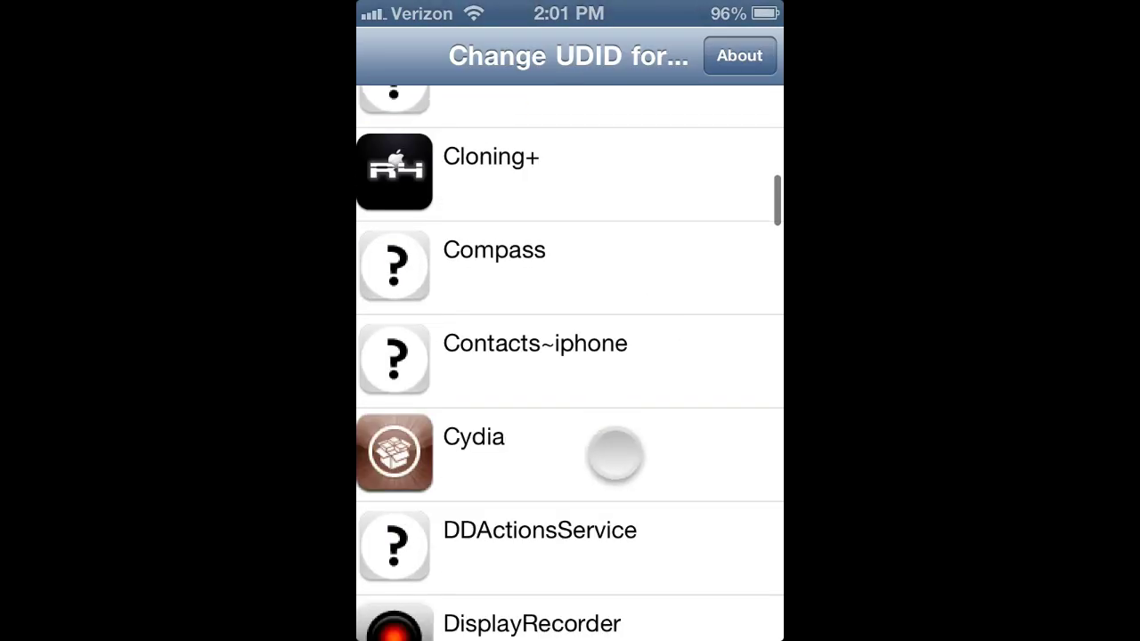
{"action": "mouse_move", "coordinate": [615, 454]}
{"action": "left_mouse_down"}
{"action": "mouse_move", "coordinate": [614, 475]}
{"action": "mouse_move", "coordinate": [649, 275]}
{"action": "left_mouse_up"}
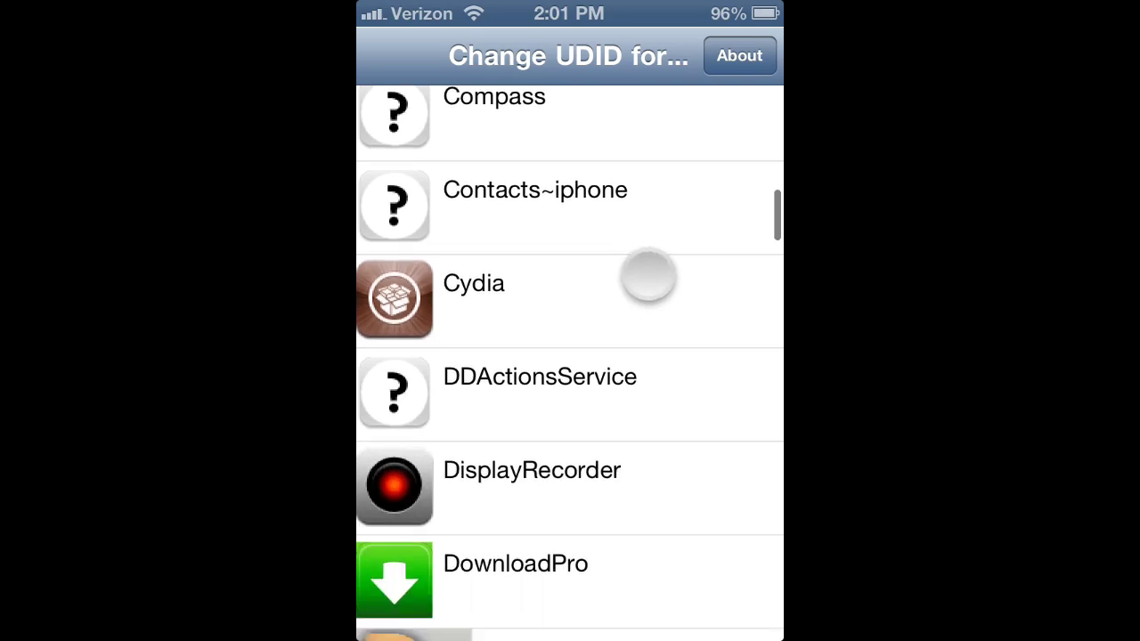
{"action": "mouse_move", "coordinate": [621, 463]}
{"action": "left_mouse_down"}
{"action": "mouse_move", "coordinate": [620, 316]}
{"action": "mouse_move", "coordinate": [686, 236]}
{"action": "left_mouse_up"}
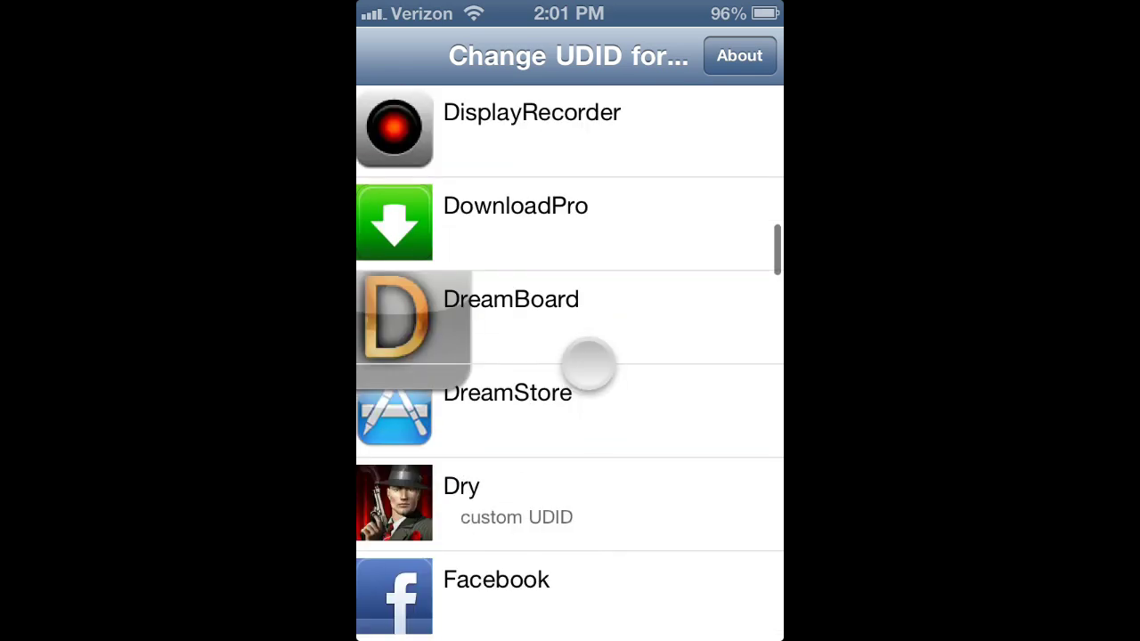
{"action": "left_click_drag", "start_coordinate": [588, 363], "coordinate": [588, 340]}
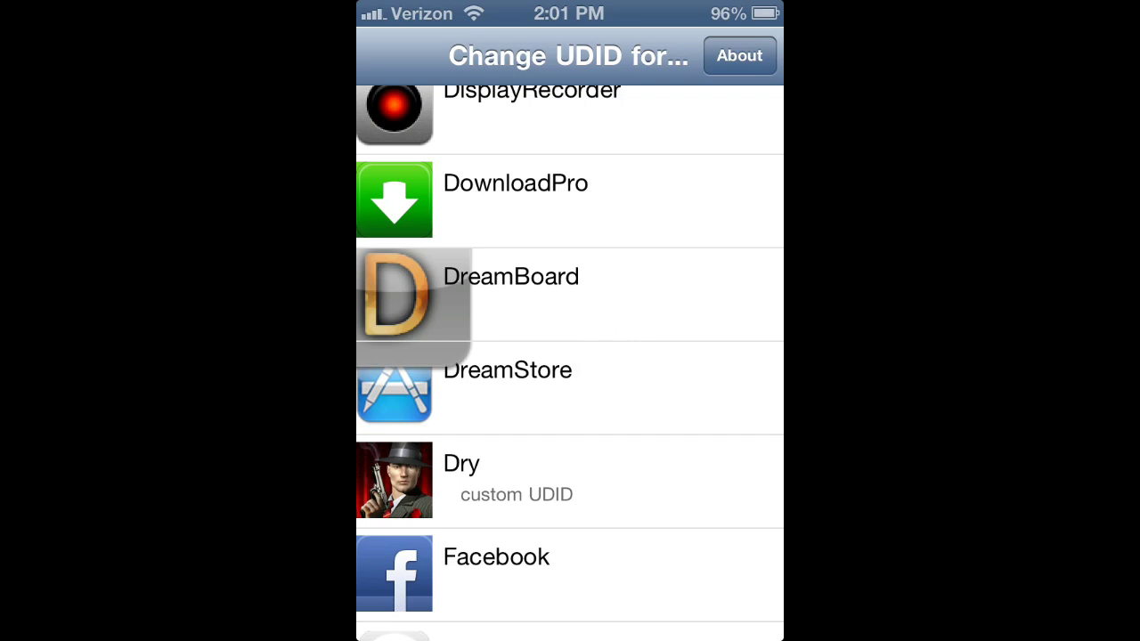
{"action": "left_click", "coordinate": [570, 481]}
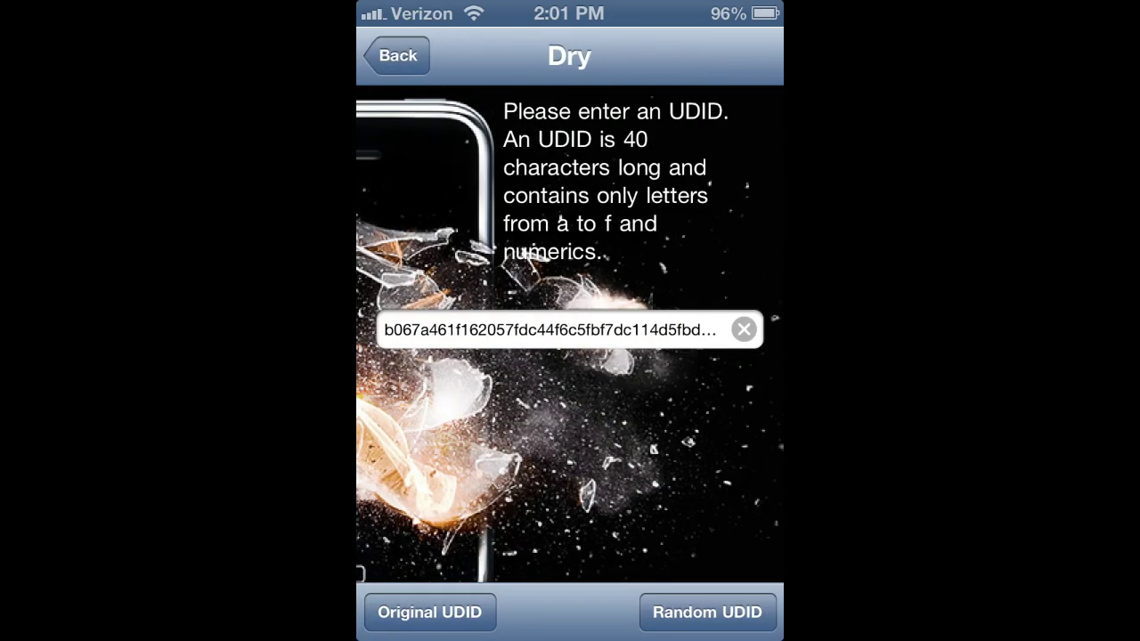
Reopen Dry's UDID entry screen to check its custom UDID, then return to the app list
{"action": "left_click", "coordinate": [408, 36]}
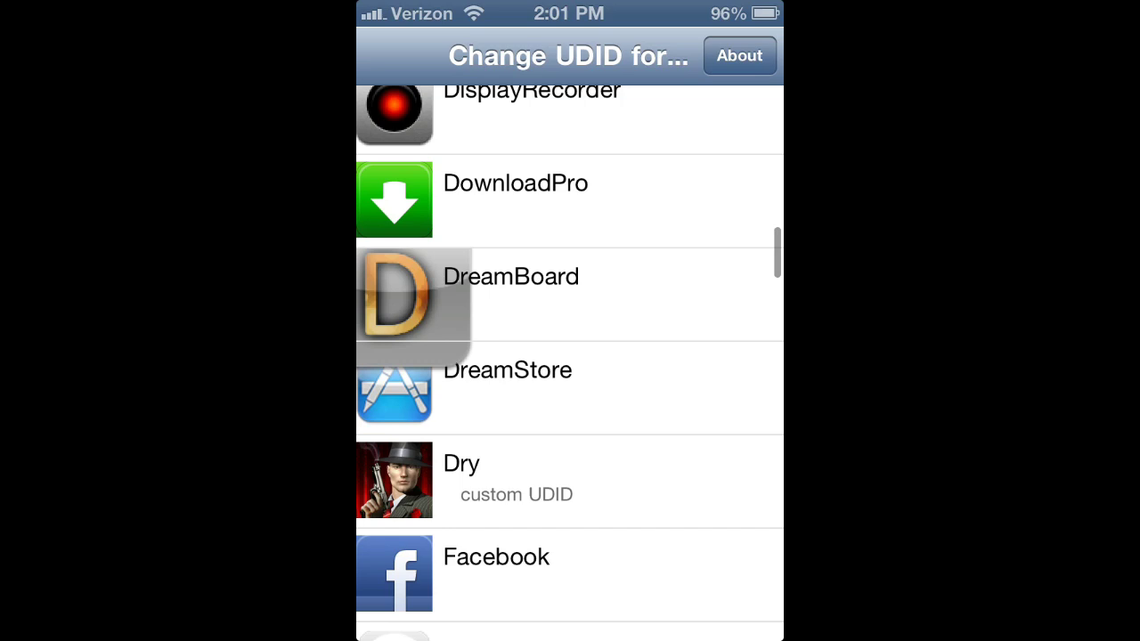
{"action": "left_click", "coordinate": [504, 494]}
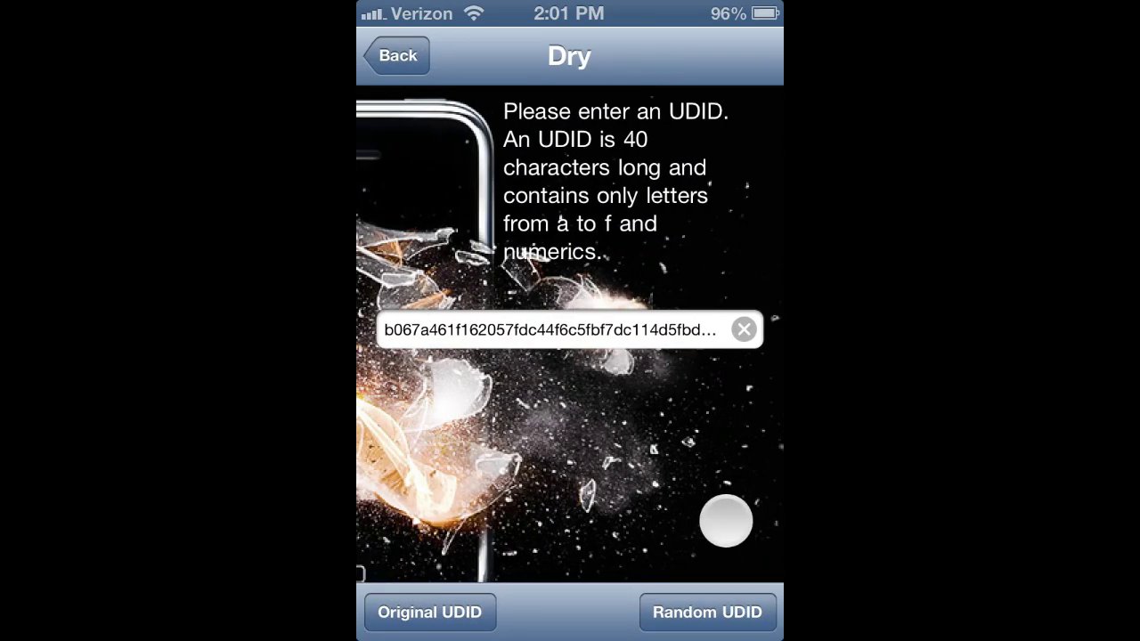
{"action": "left_click", "coordinate": [397, 55]}
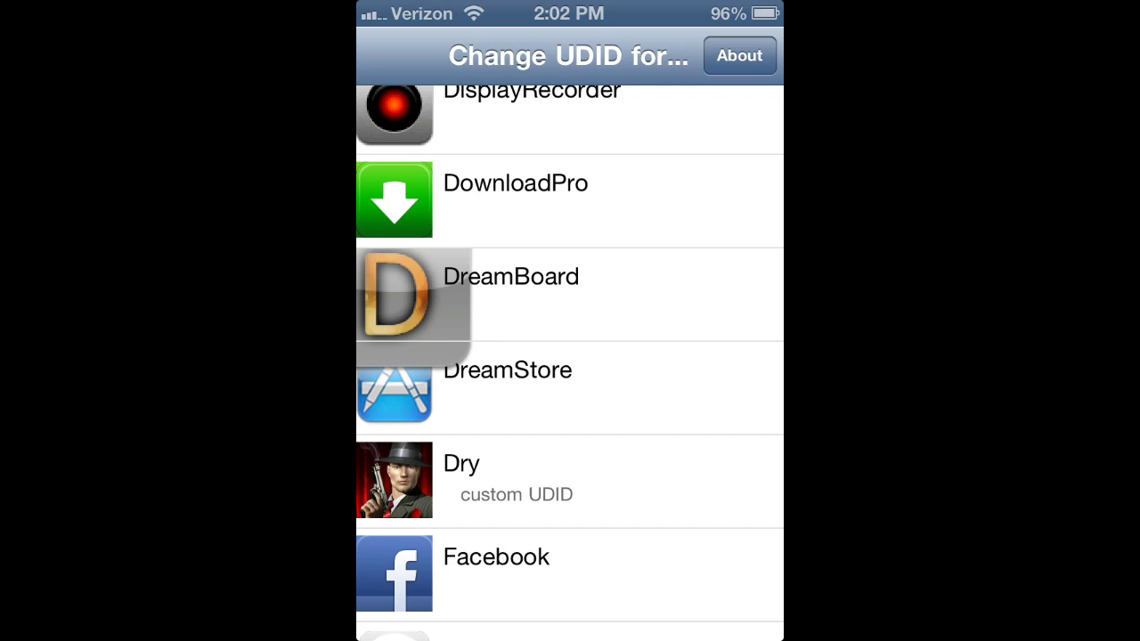
{"action": "left_click", "coordinate": [585, 478]}
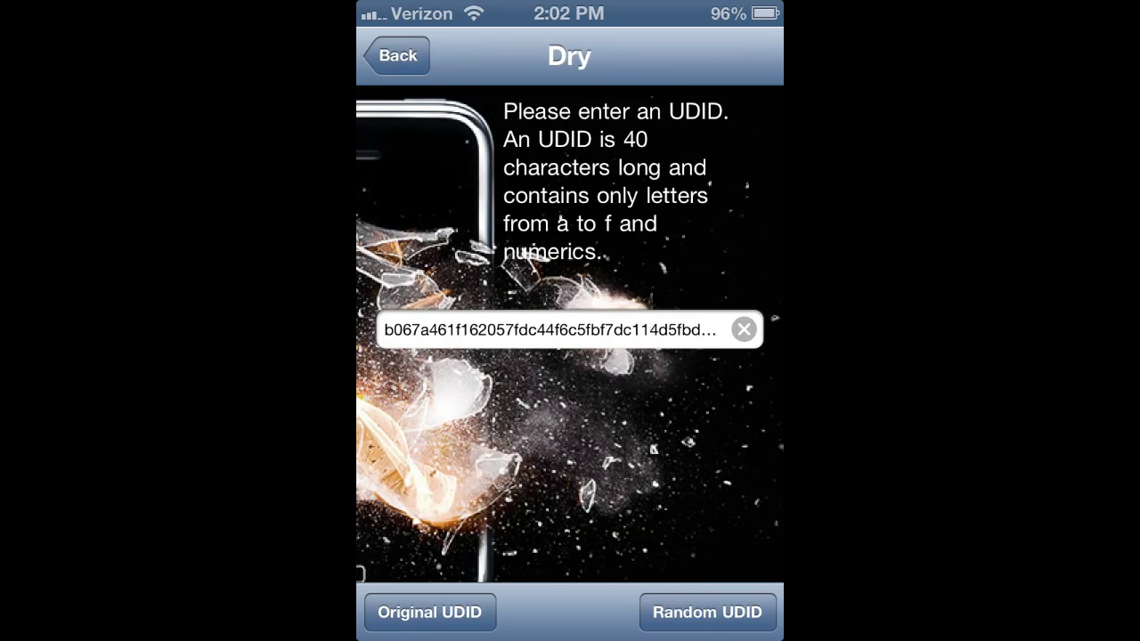
{"action": "left_click", "coordinate": [476, 537]}
{"action": "left_click", "coordinate": [695, 503]}
{"action": "left_click", "coordinate": [692, 504]}
{"action": "left_click", "coordinate": [406, 49]}
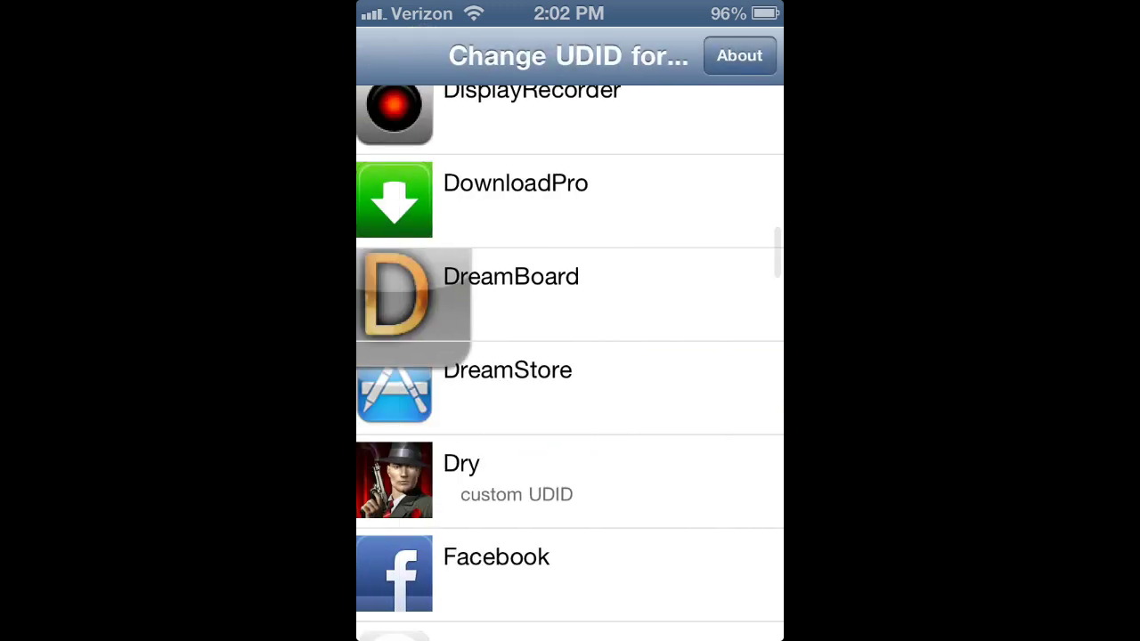
{"action": "key", "text": "super"}
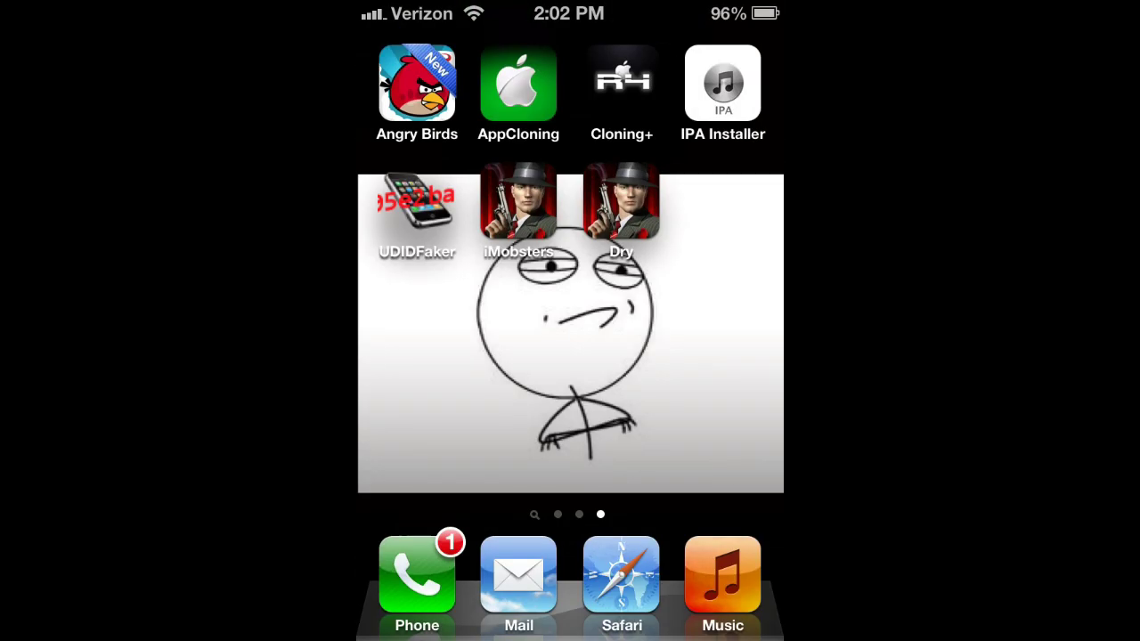
{"action": "left_click", "coordinate": [518, 202]}
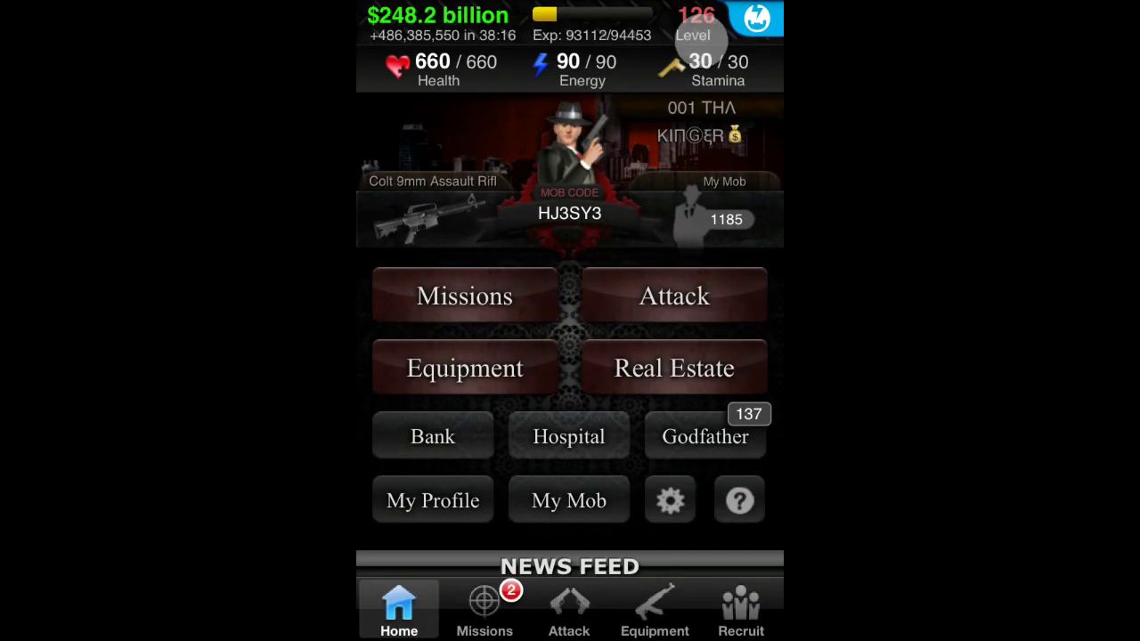
{"action": "key", "text": "super"}
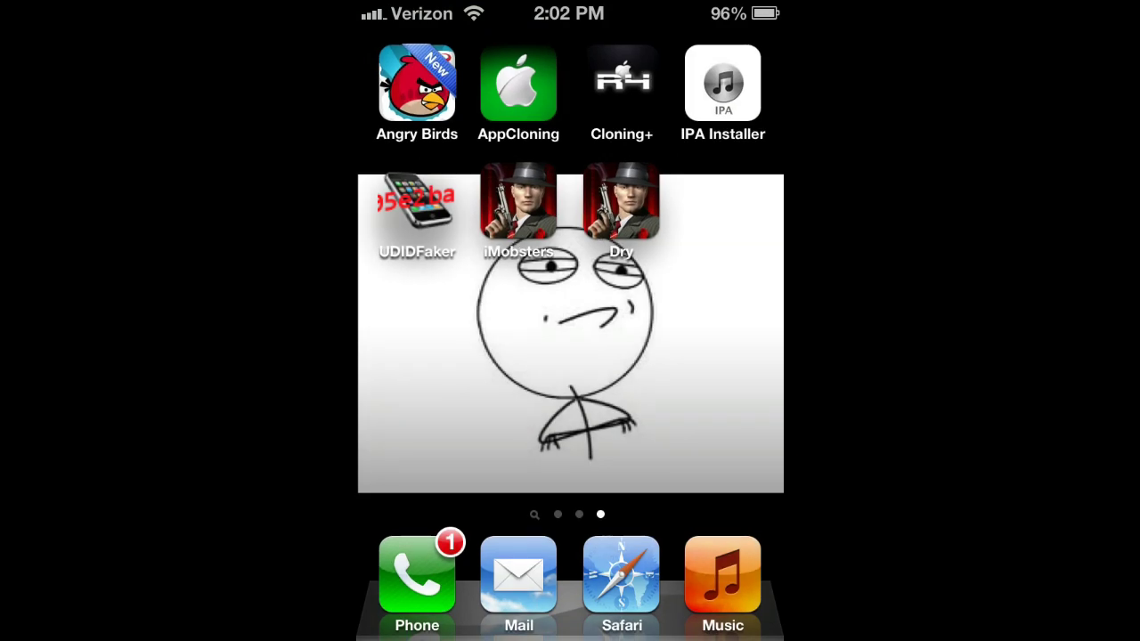
{"action": "left_click", "coordinate": [614, 202]}
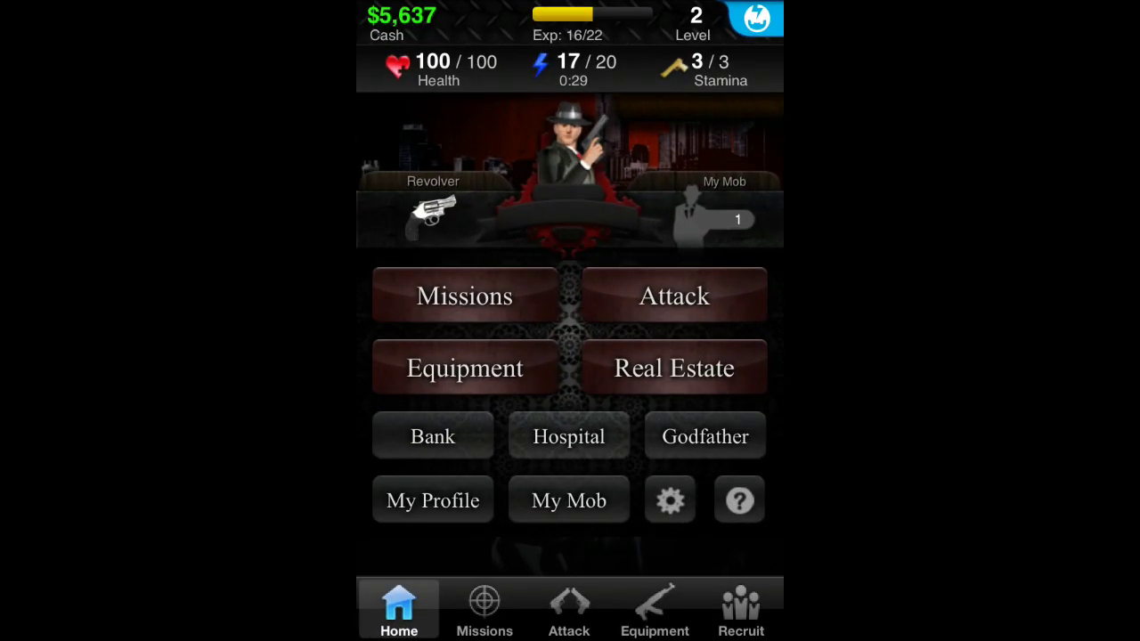
{"action": "left_click_drag", "start_coordinate": [591, 282], "coordinate": [591, 326]}
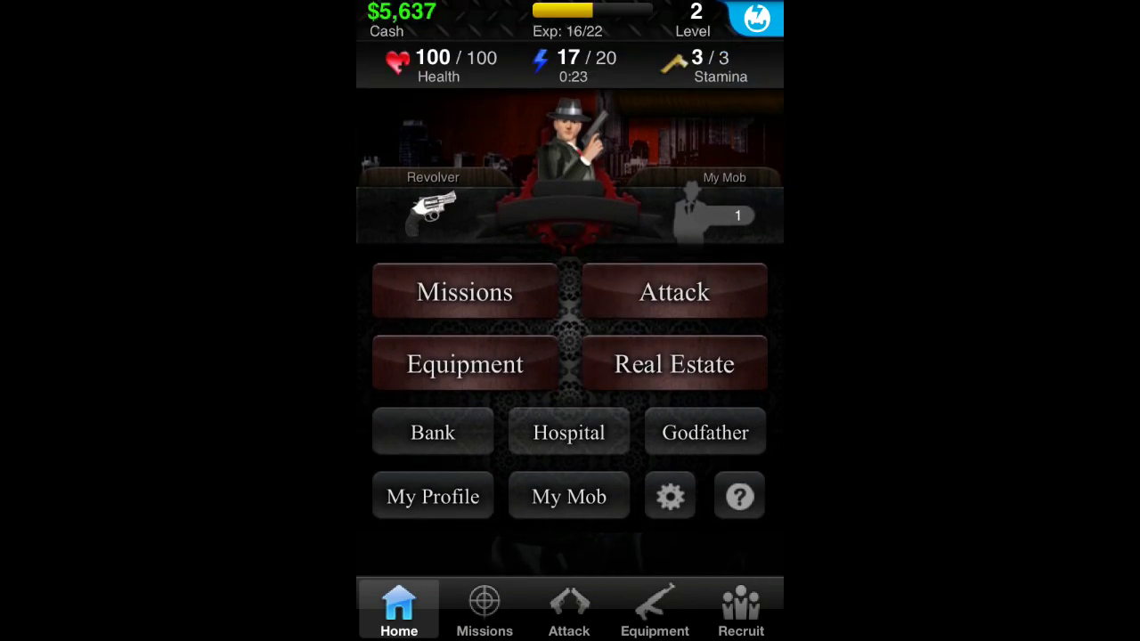
{"action": "key", "text": "super"}
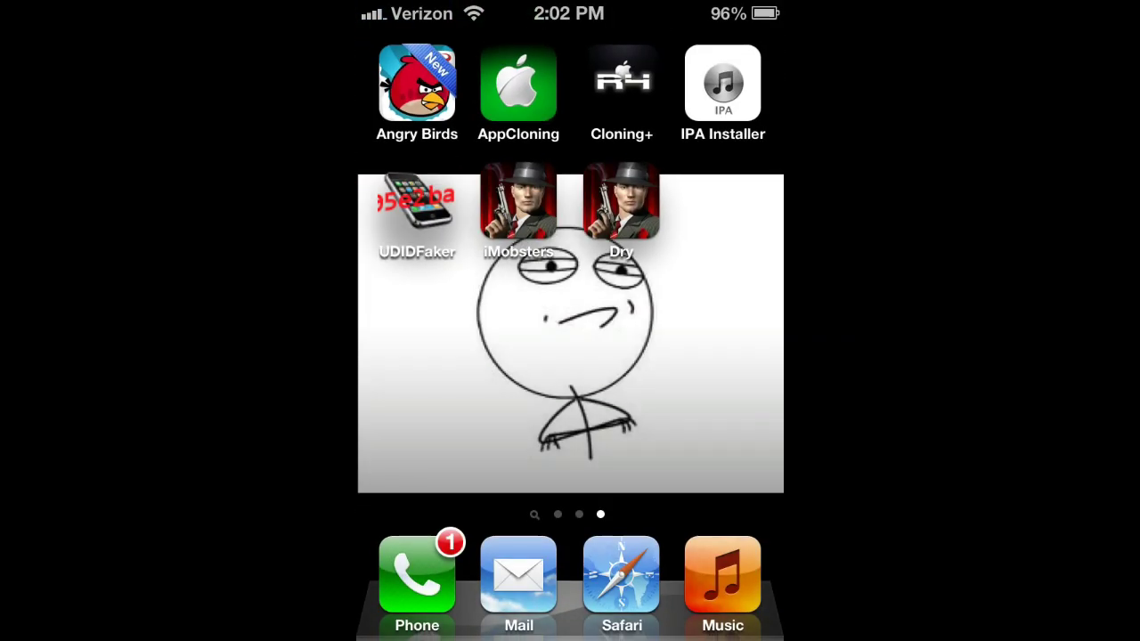